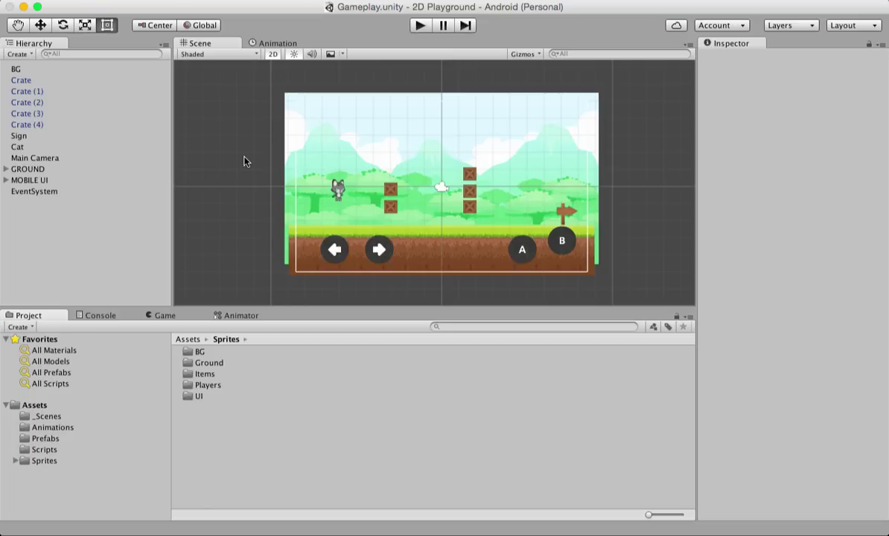
# Enter Play mode to run the Gameplay scene with the cat
pyautogui.click(420, 27)
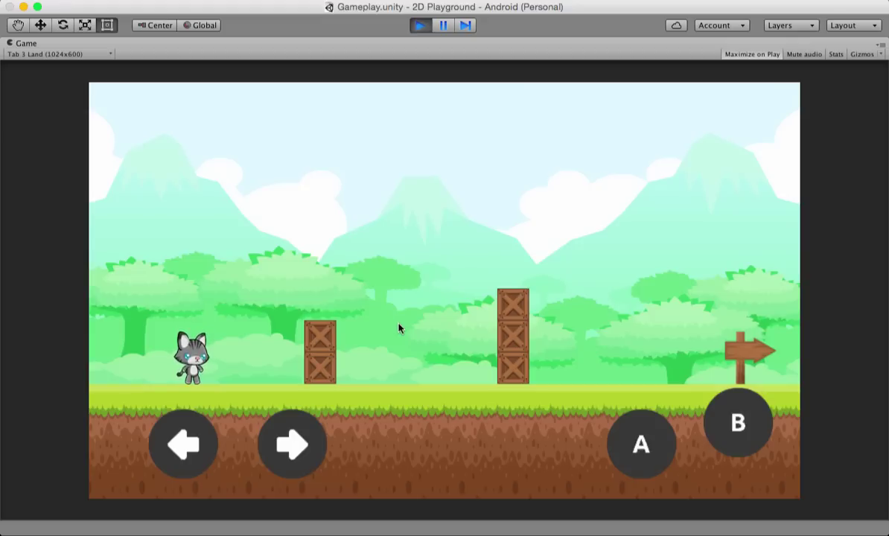
# Walk the cat left and right several times with the arrow keys
pyautogui.press('Left')
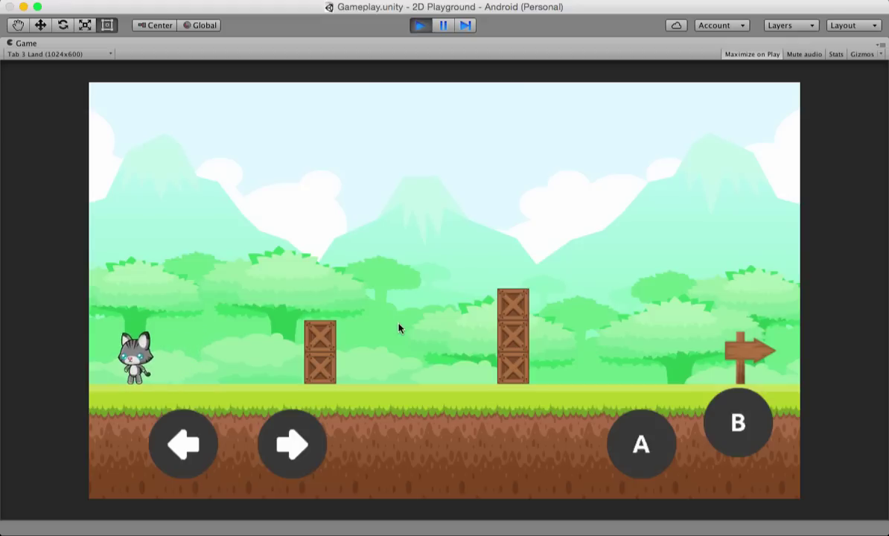
pyautogui.press('Right')
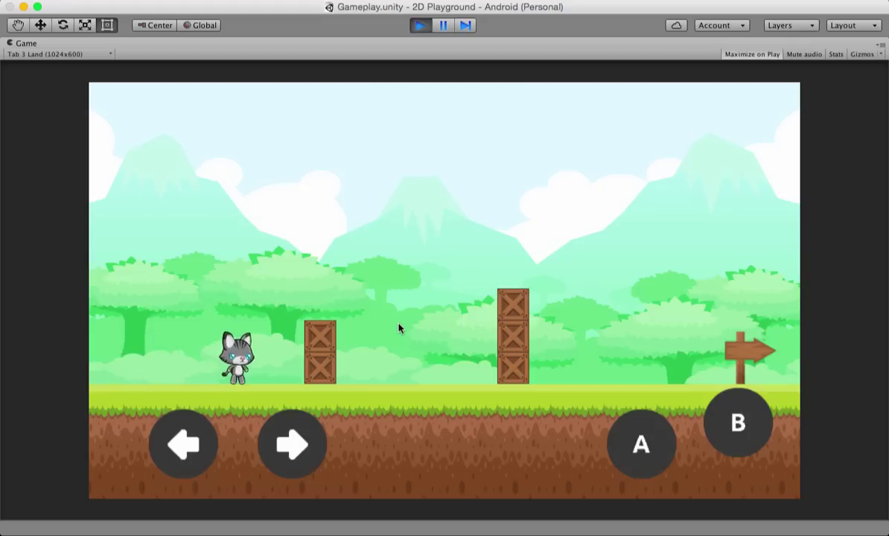
pyautogui.press('Left')
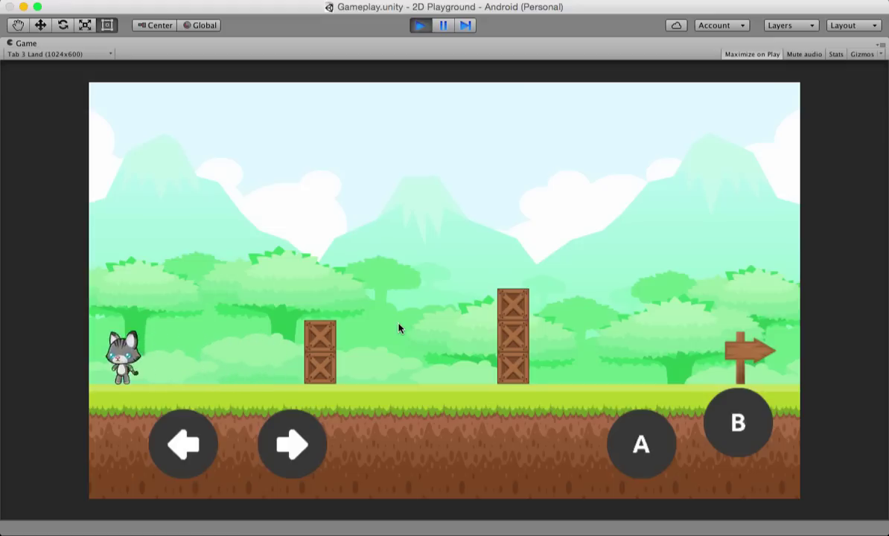
pyautogui.press('Right')
pyautogui.press('Left')
pyautogui.press('Right')
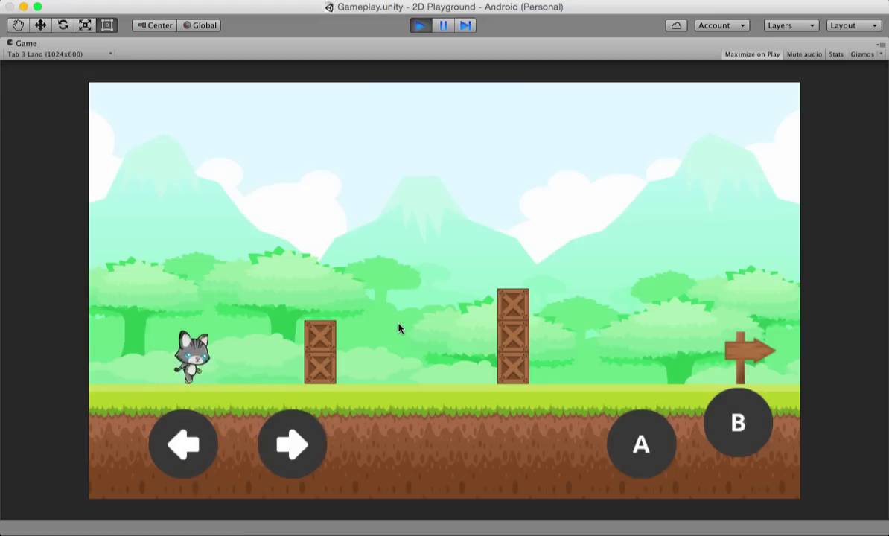
# Make the cat jump in place, then jump while moving right and left
pyautogui.press('space')
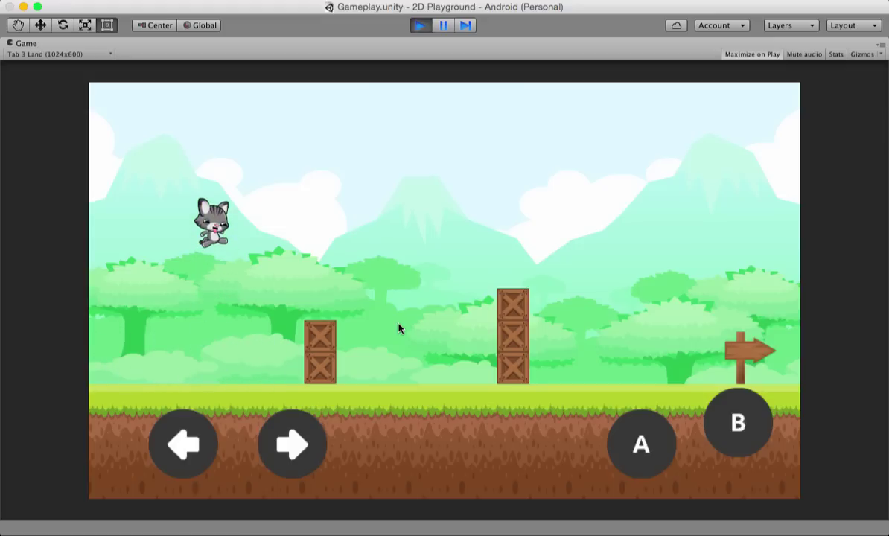
pyautogui.press('Right')
pyautogui.press('space')
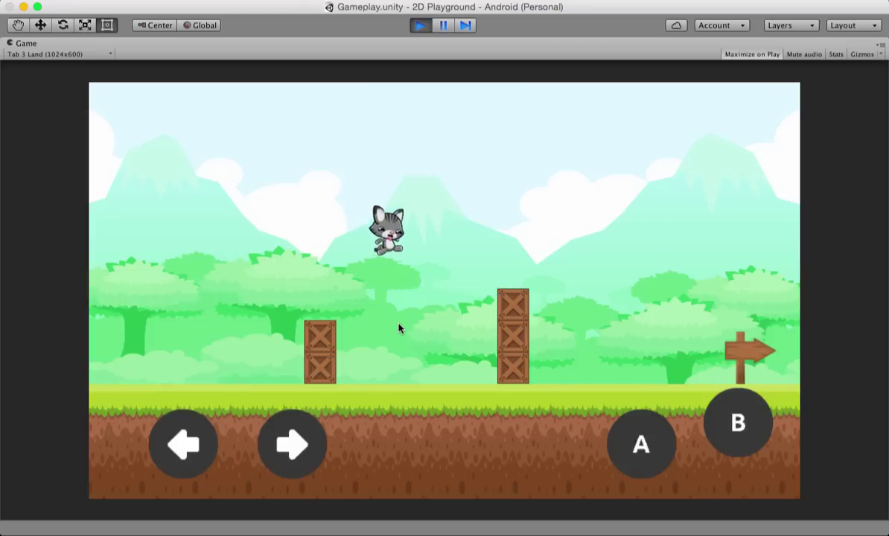
pyautogui.press('Left')
pyautogui.press('space')
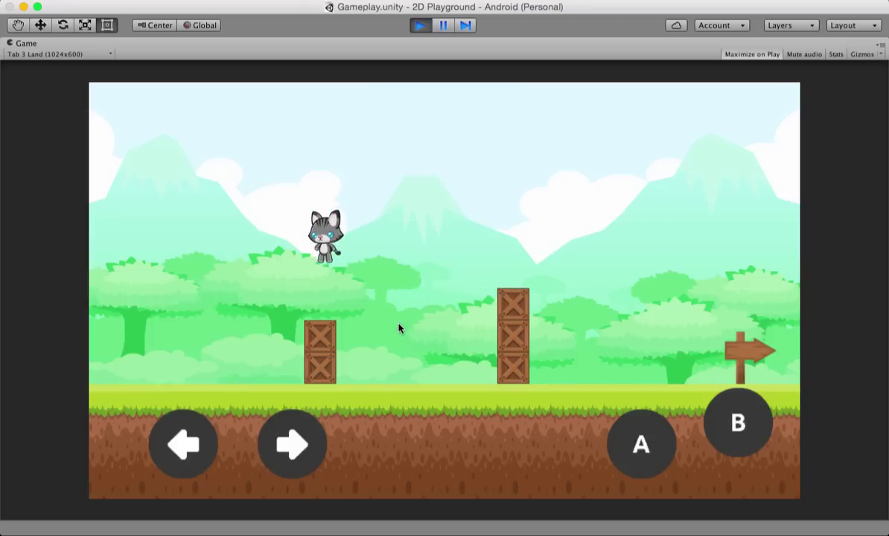
# Run the cat left and right with the on-screen arrows and jump with A
pyautogui.click(297, 442)
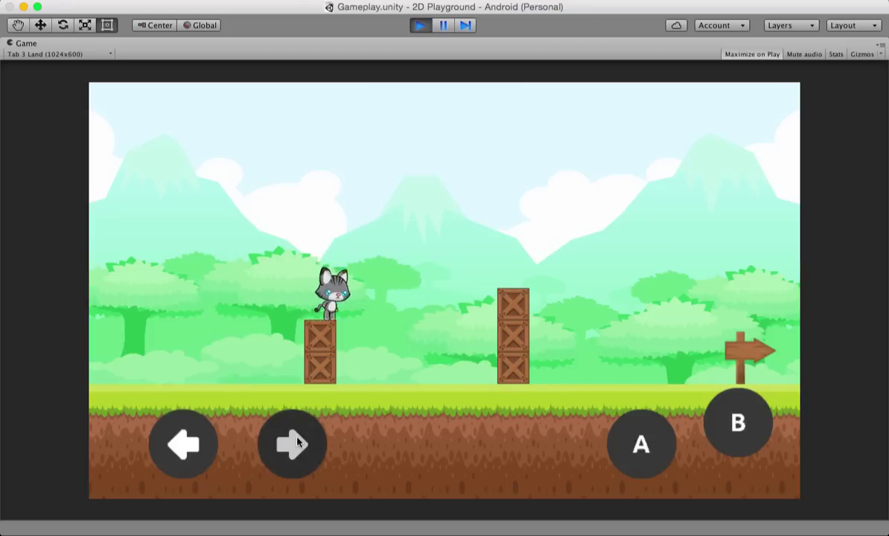
pyautogui.click(186, 443)
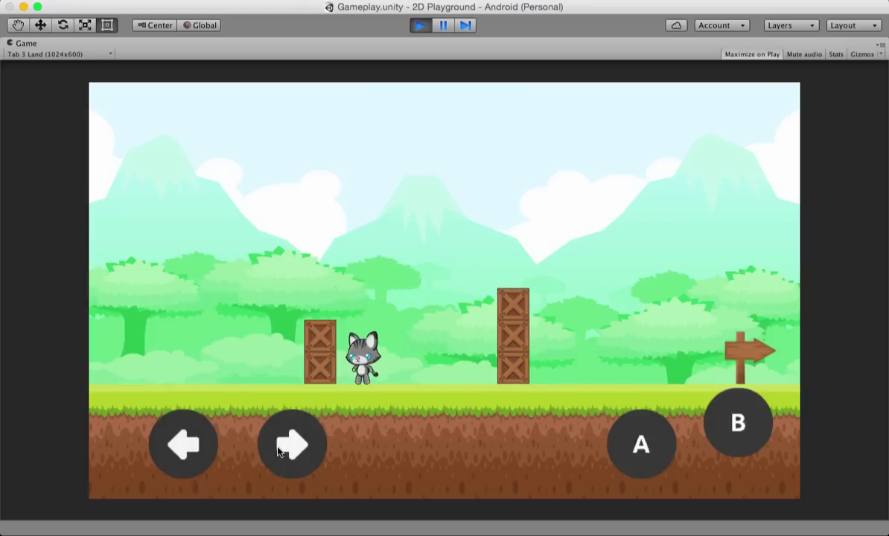
pyautogui.click(278, 450)
pyautogui.click(197, 451)
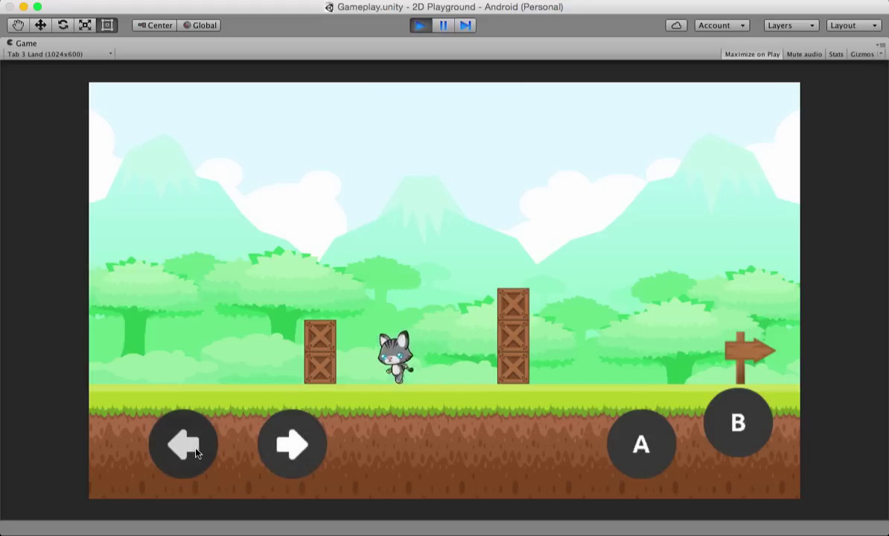
pyautogui.click(278, 456)
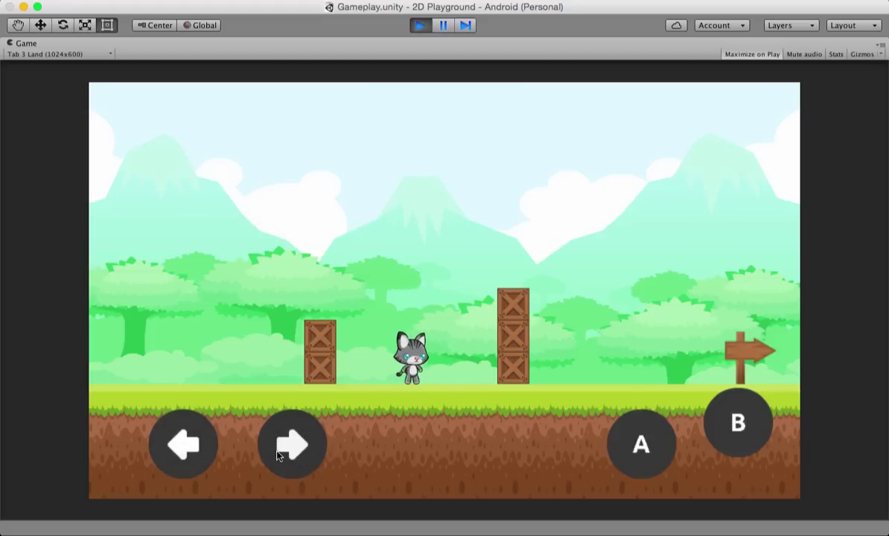
pyautogui.click(643, 450)
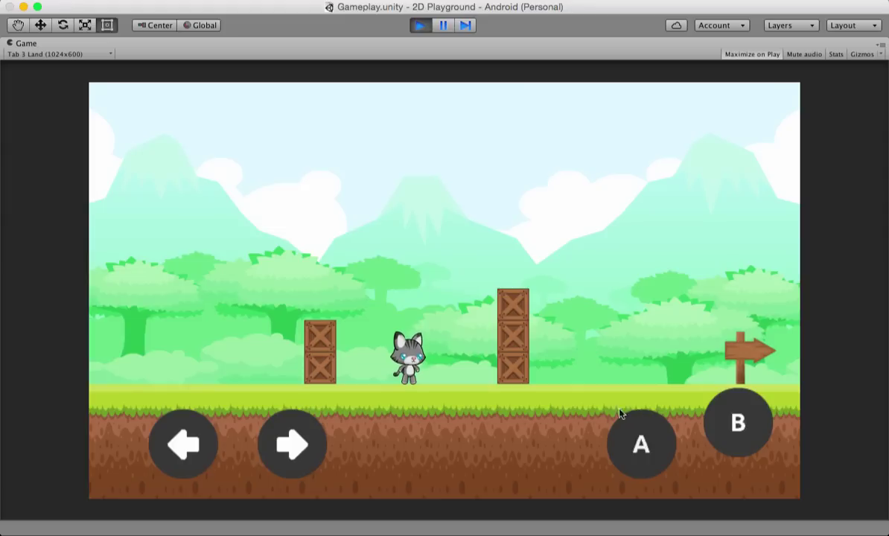
# Jump the cat over and onto the tall crate stack, then stop Play mode
pyautogui.press('Right')
pyautogui.press('space')
pyautogui.press('Left')
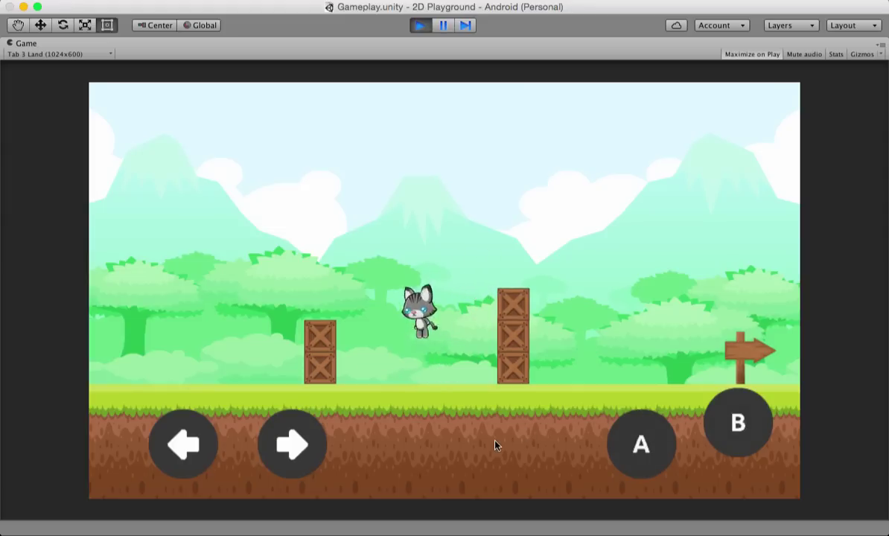
pyautogui.press('Right')
pyautogui.press('space')
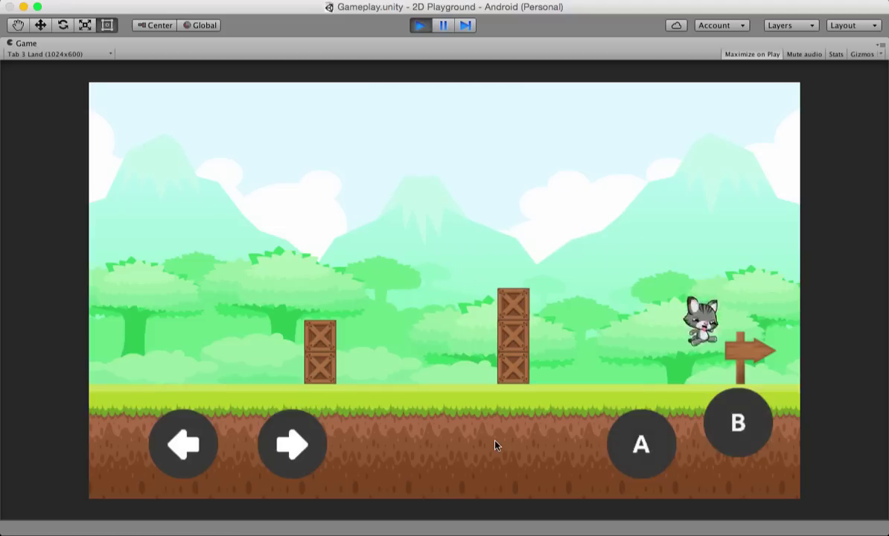
pyautogui.press('Left')
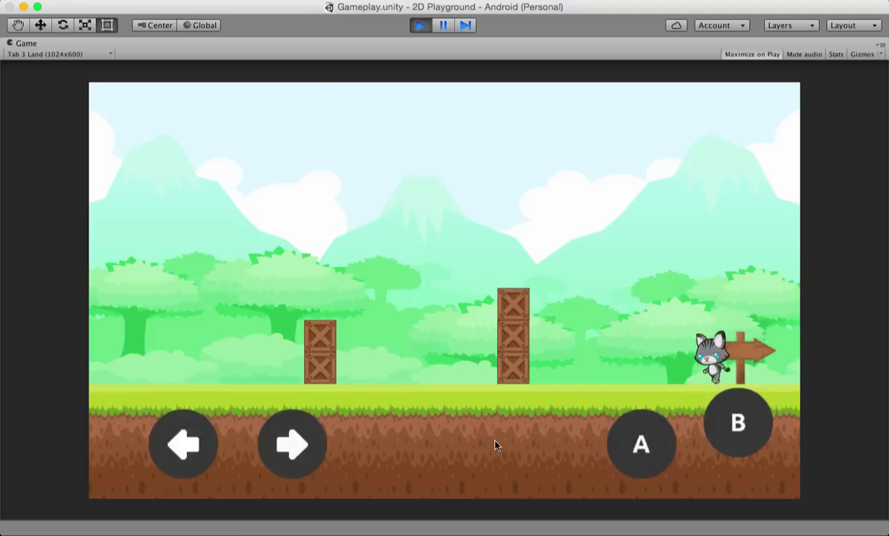
pyautogui.press('space')
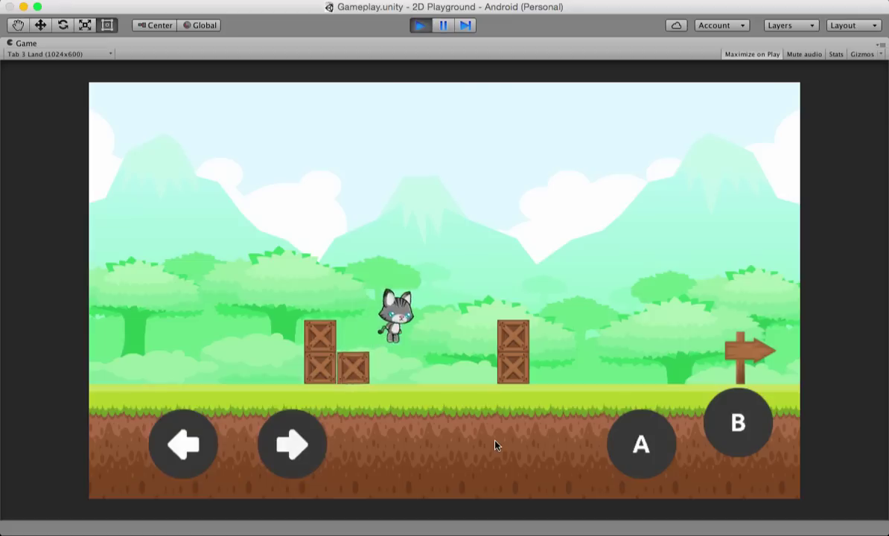
pyautogui.press('Right')
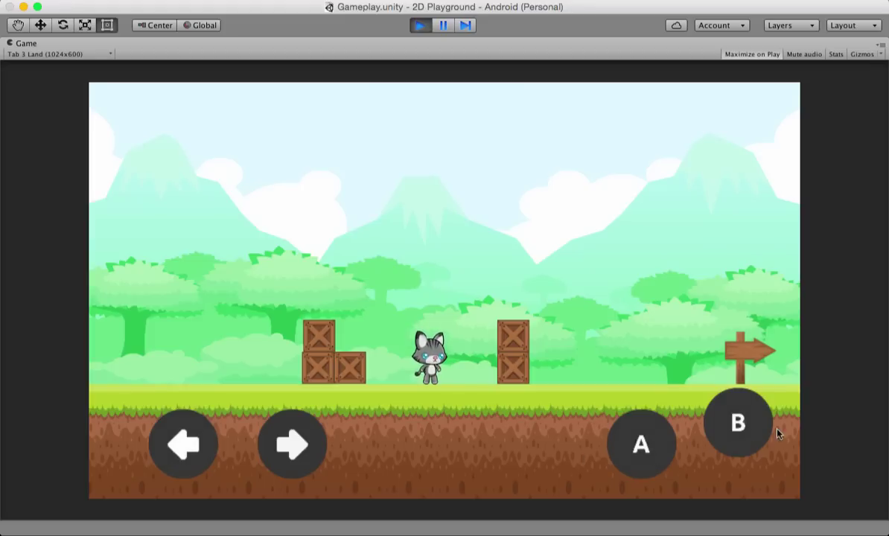
pyautogui.press('super+p')
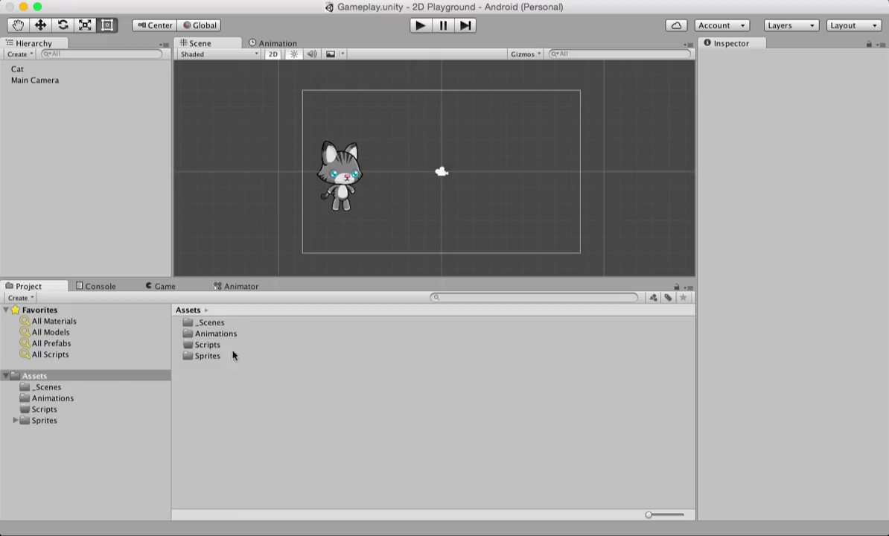
# In the Animations folder, inspect Cat.controller, the Cat object, and the Idle and Walking clips
pyautogui.click(52, 398)
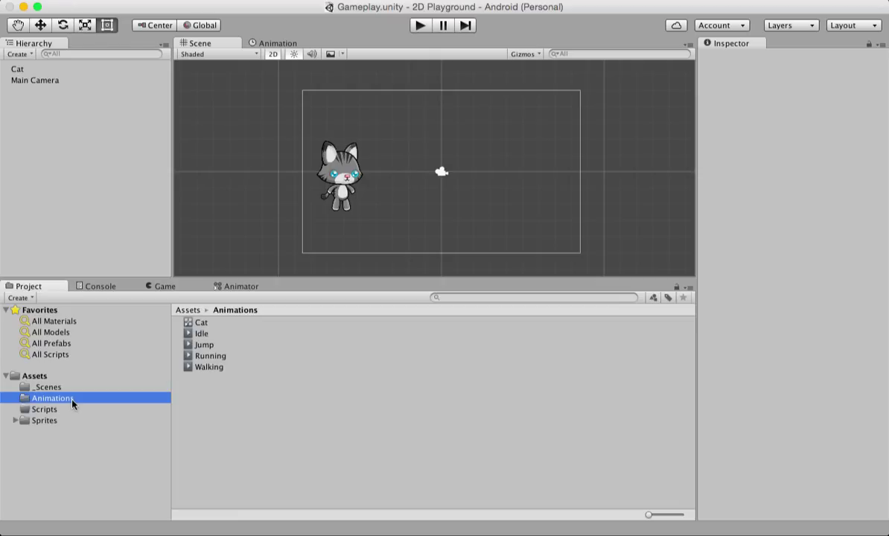
pyautogui.click(221, 324)
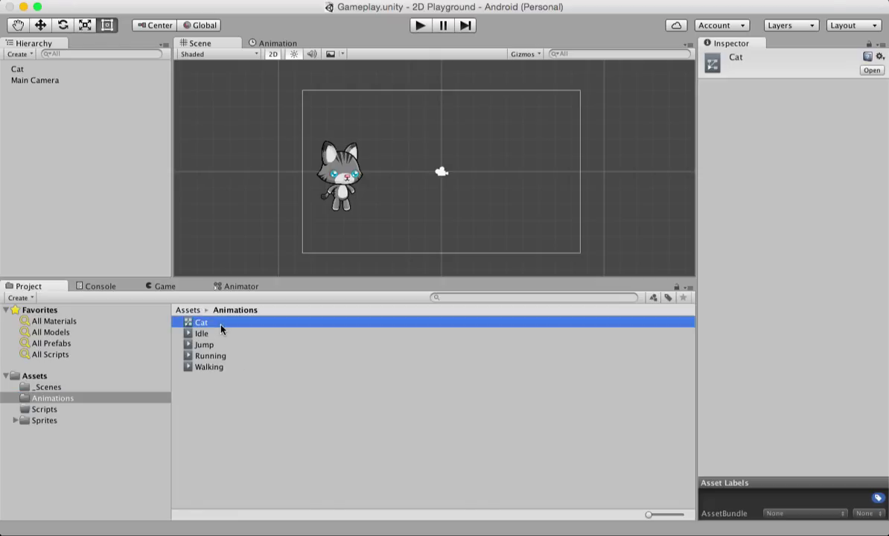
pyautogui.click(47, 71)
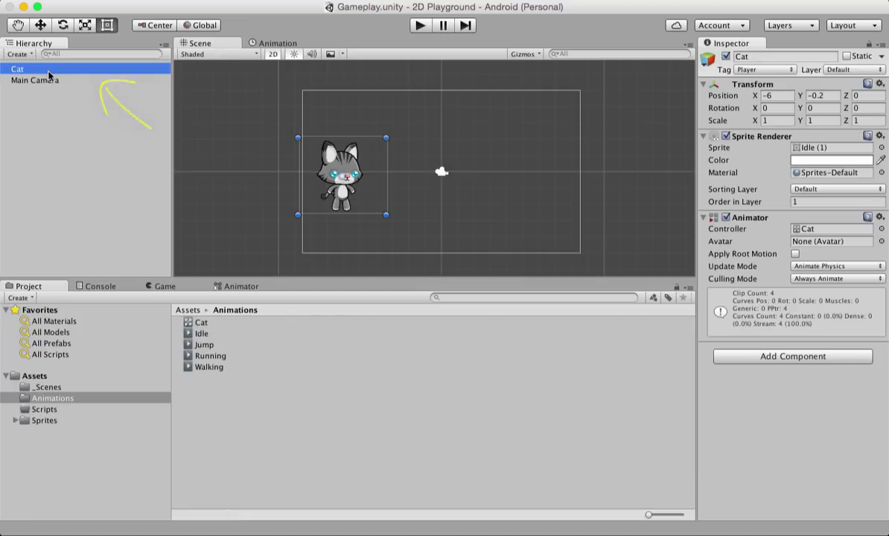
pyautogui.click(221, 335)
pyautogui.click(223, 367)
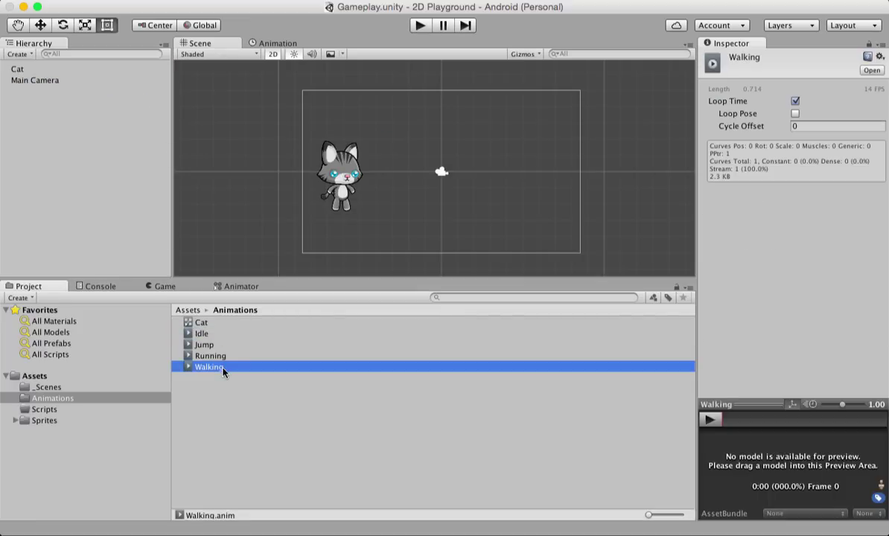
pyautogui.click(240, 286)
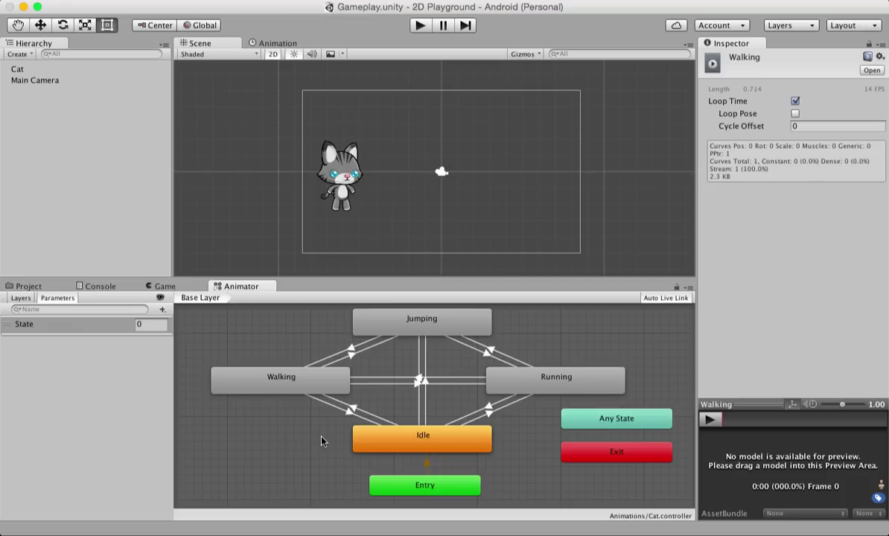
# Inspect the Walking and Jumping states and the Walking-to-Jumping transition requiring State equals 3
pyautogui.click(309, 380)
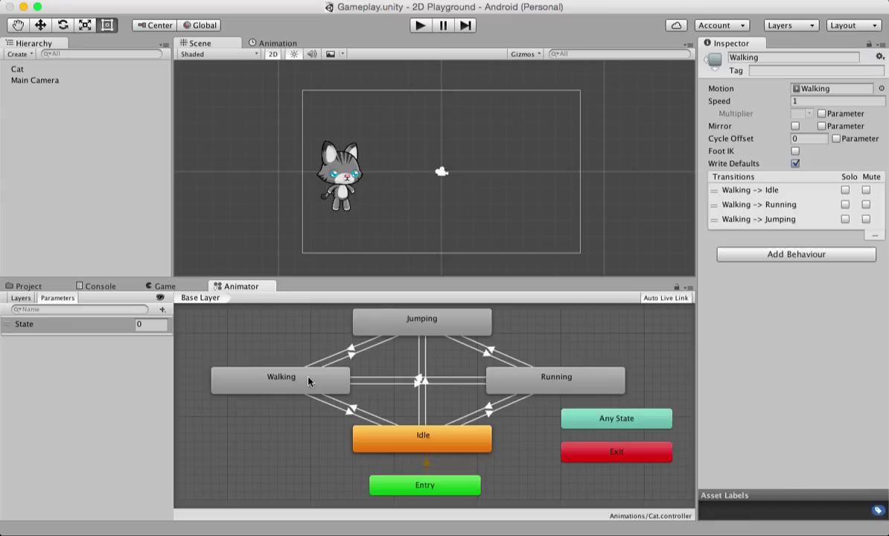
pyautogui.click(368, 327)
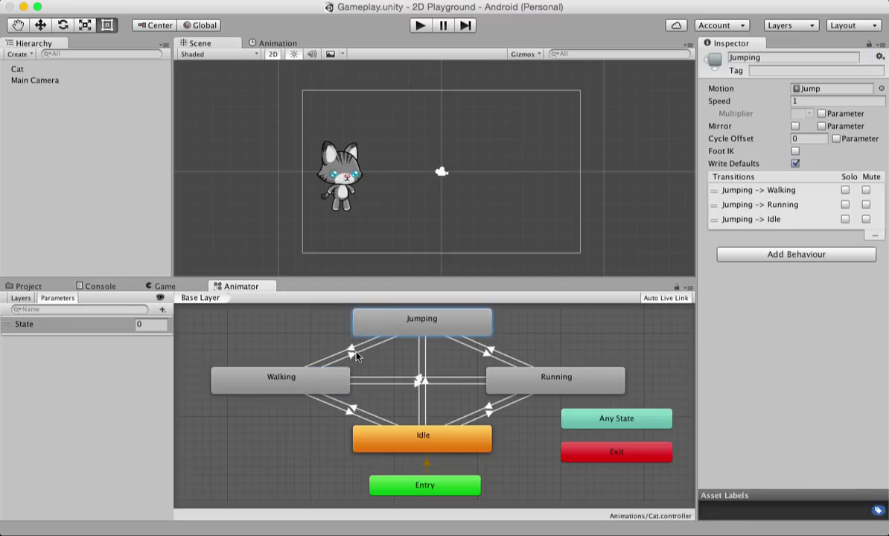
pyautogui.click(356, 355)
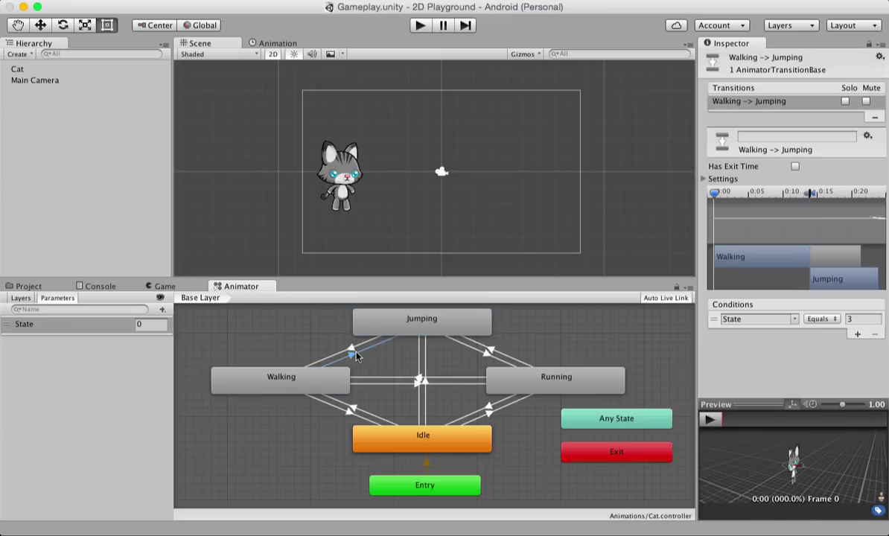
pyautogui.click(78, 329)
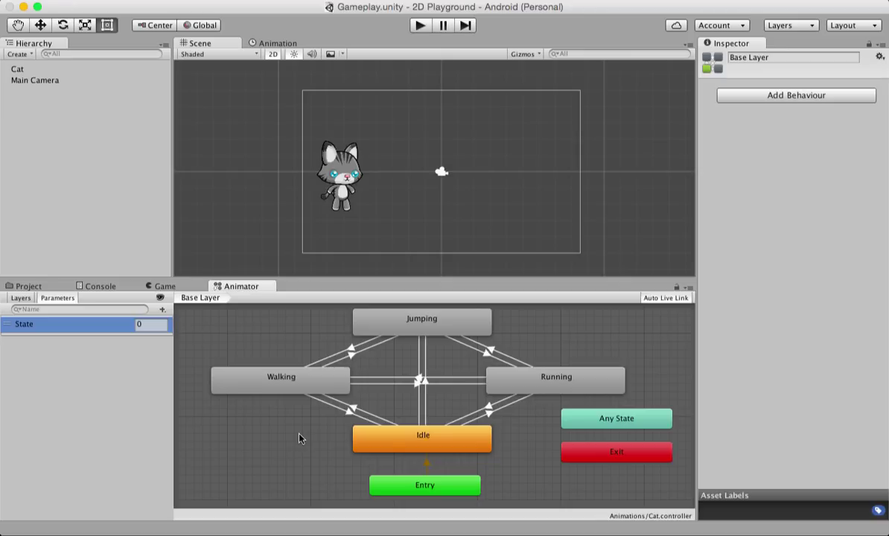
pyautogui.click(304, 383)
pyautogui.click(419, 326)
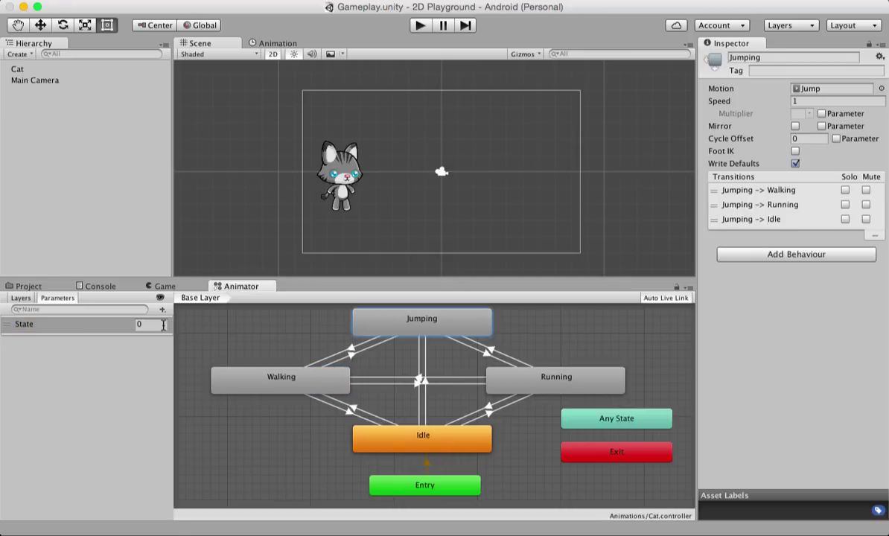